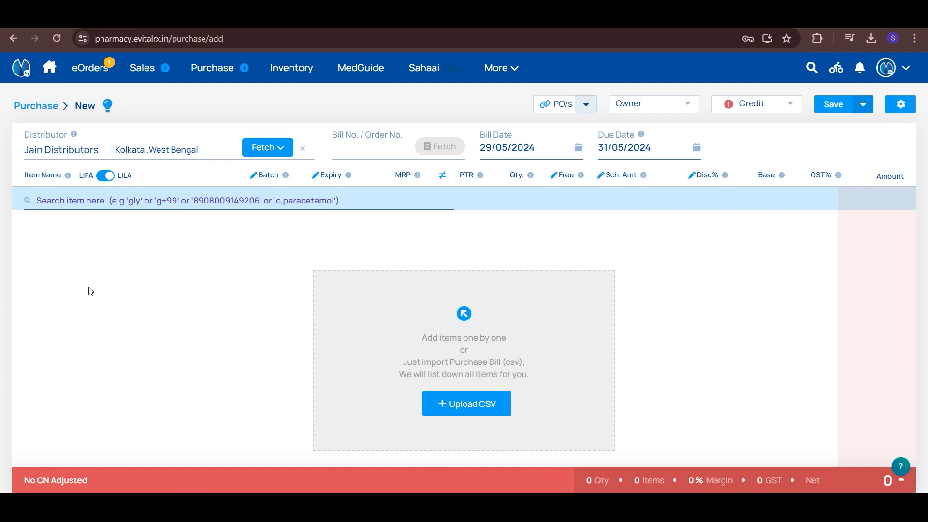
click(455, 397)
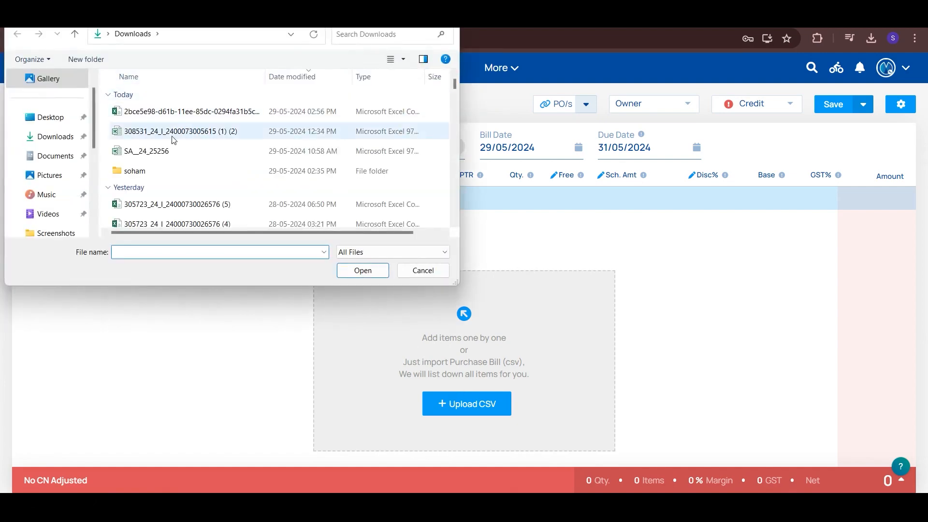
click(178, 131)
click(363, 271)
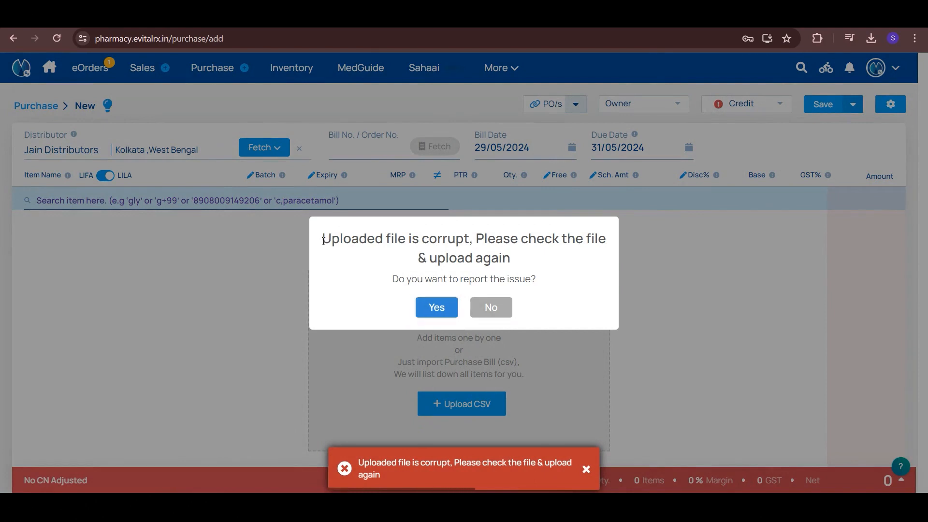
drag(324, 239, 528, 270)
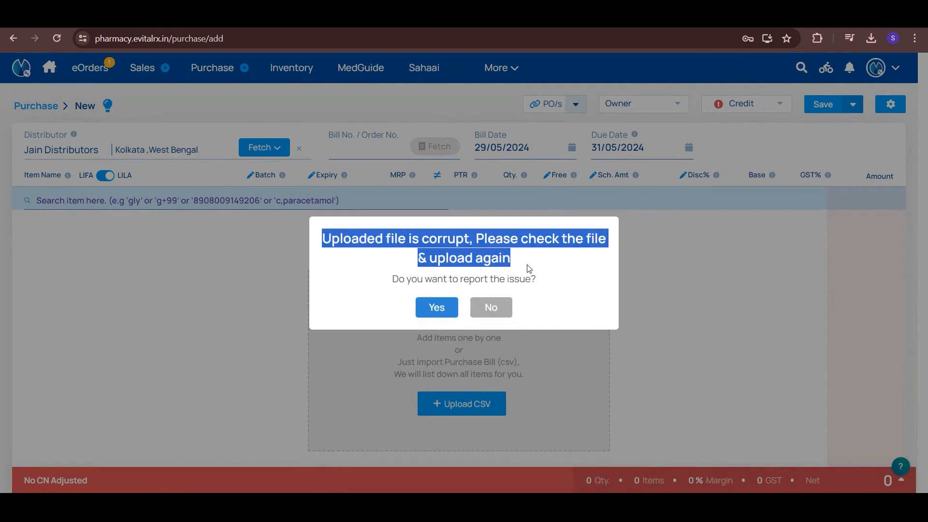
click(491, 308)
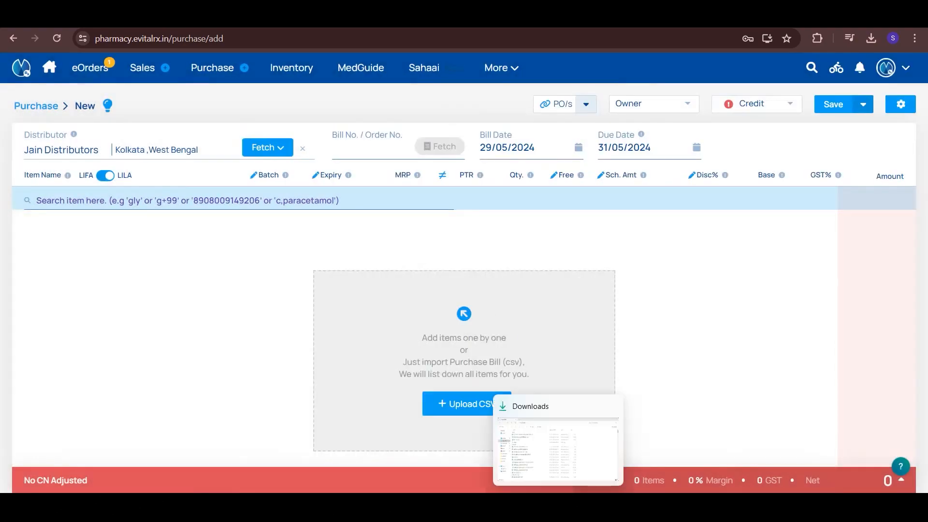
Step: Open the bill from Downloads in Excel and save it as CSV (Comma delimited) in Downloads
click(557, 450)
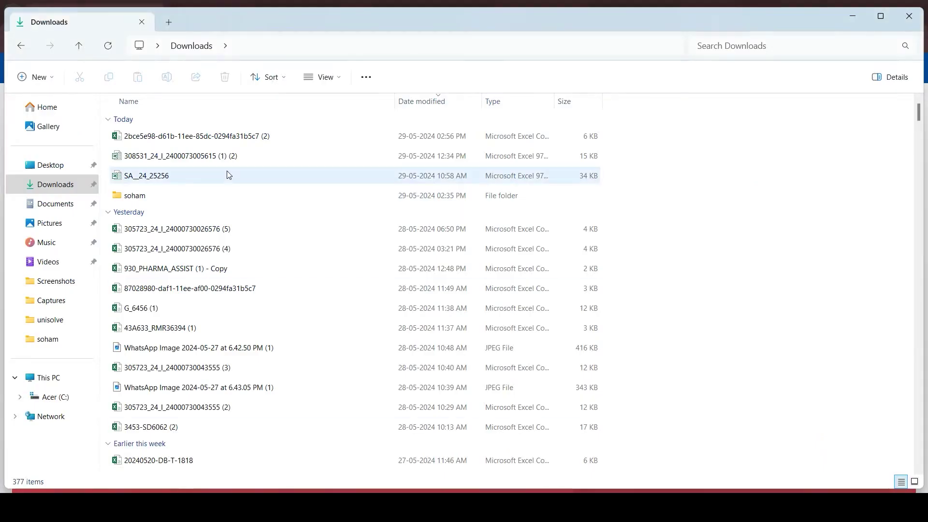
double_click(174, 156)
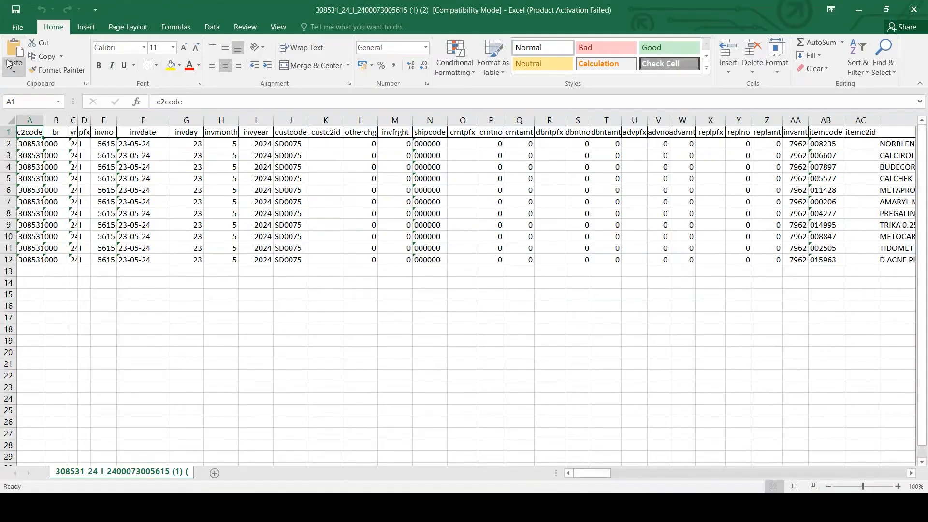
click(18, 27)
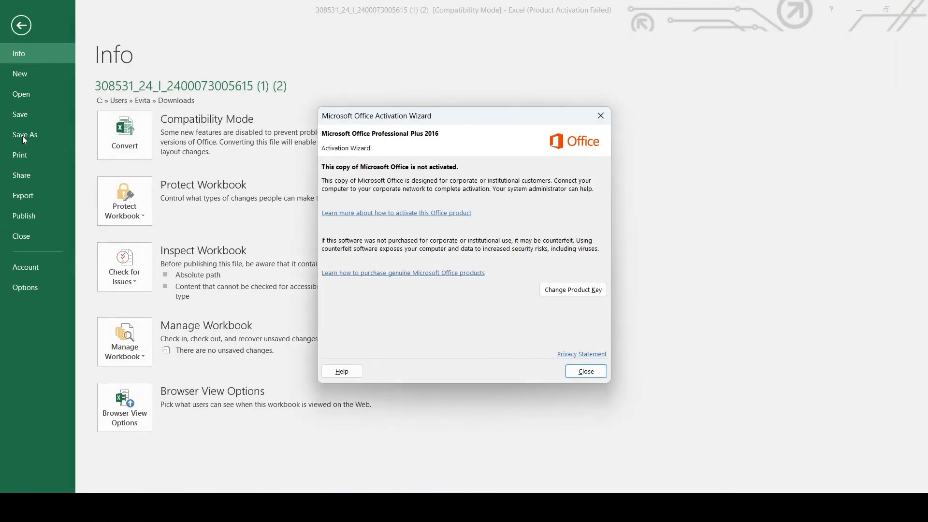
click(584, 372)
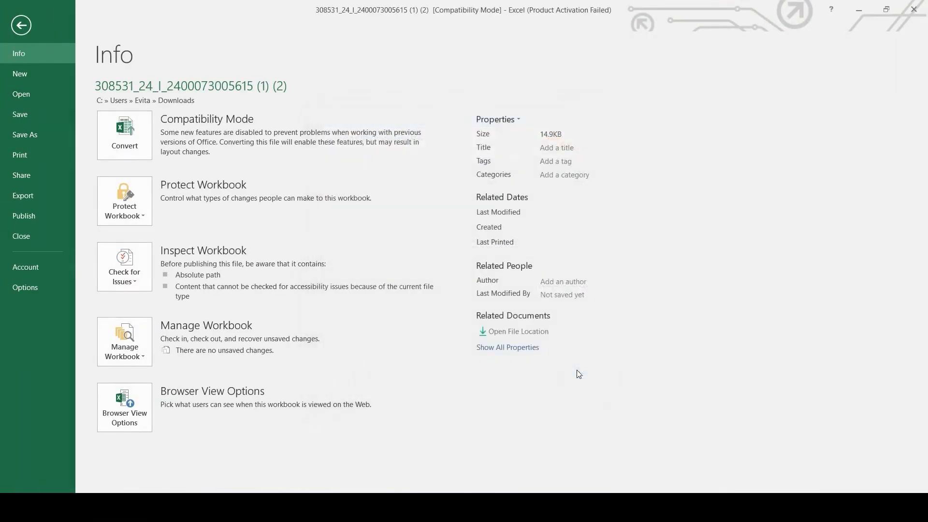
click(26, 135)
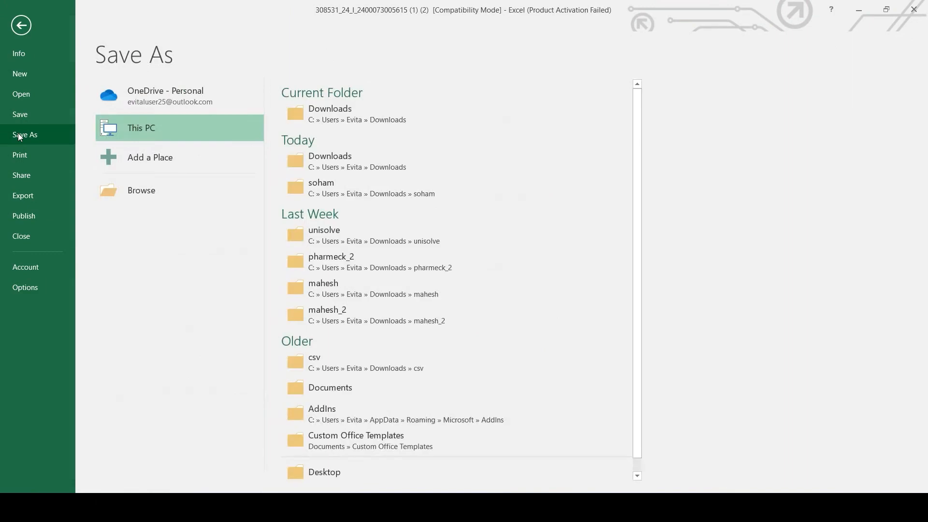
click(369, 110)
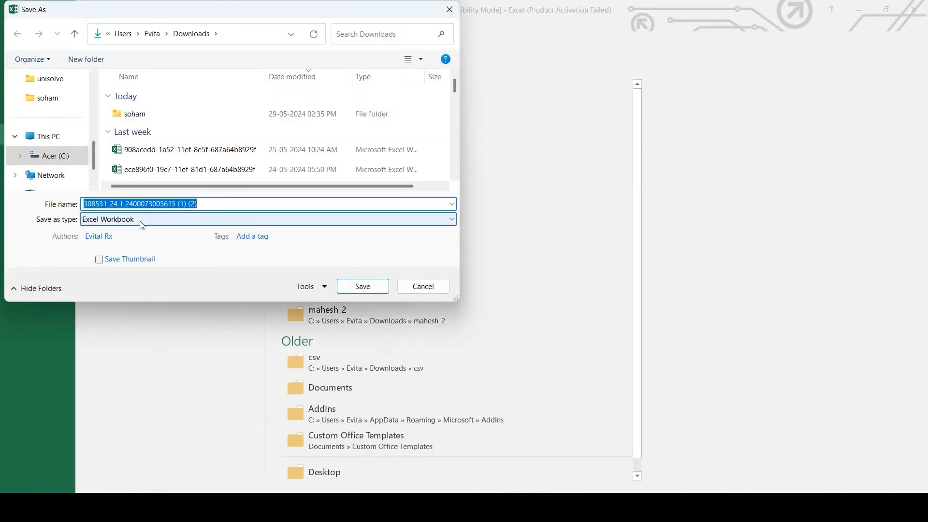
click(109, 220)
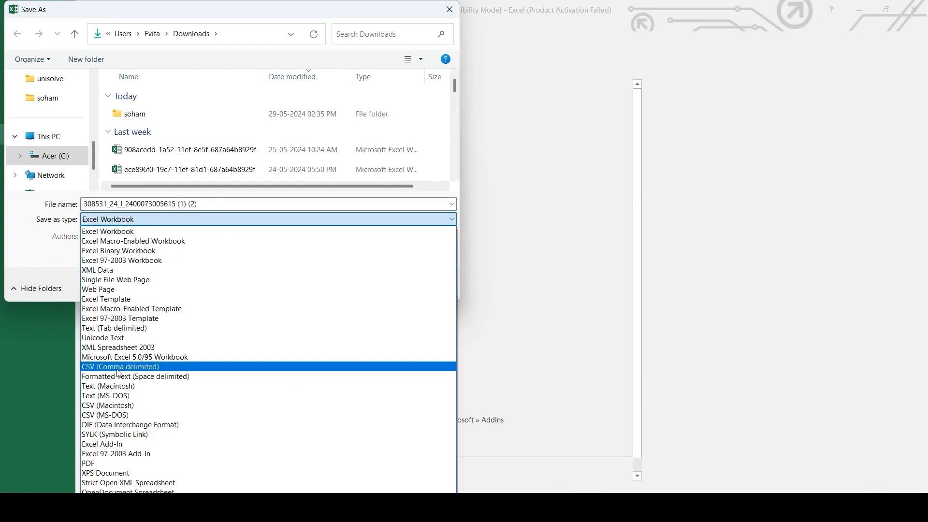
click(114, 367)
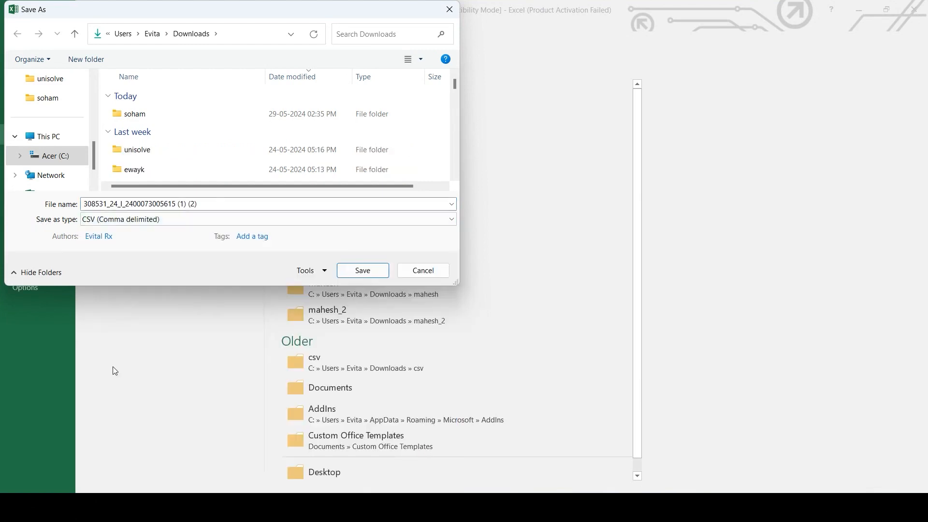
click(361, 270)
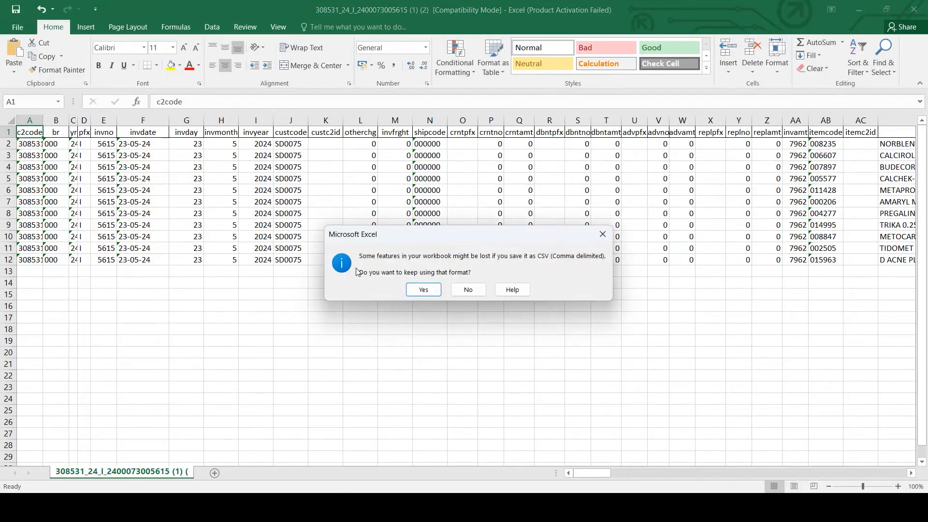
click(423, 289)
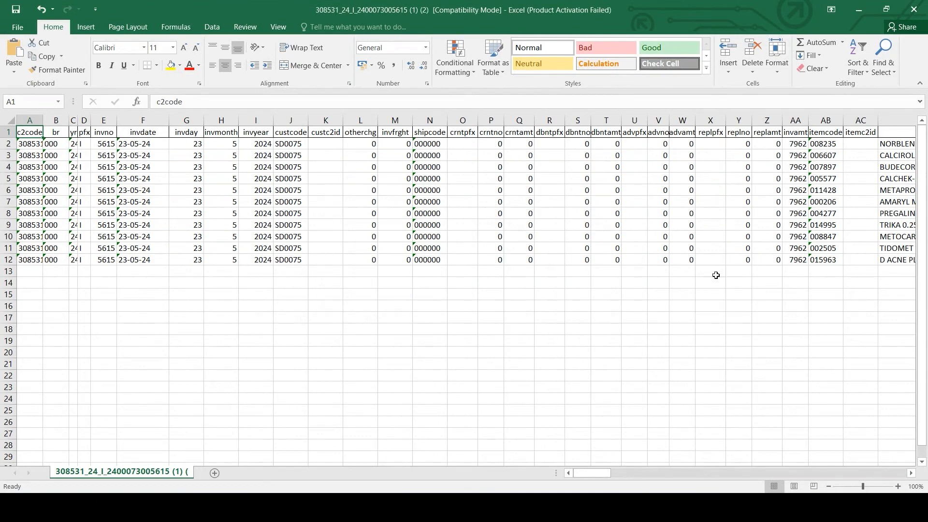
Step: Close the workbook, saving changes and replacing the existing CSV in CSV format
click(913, 9)
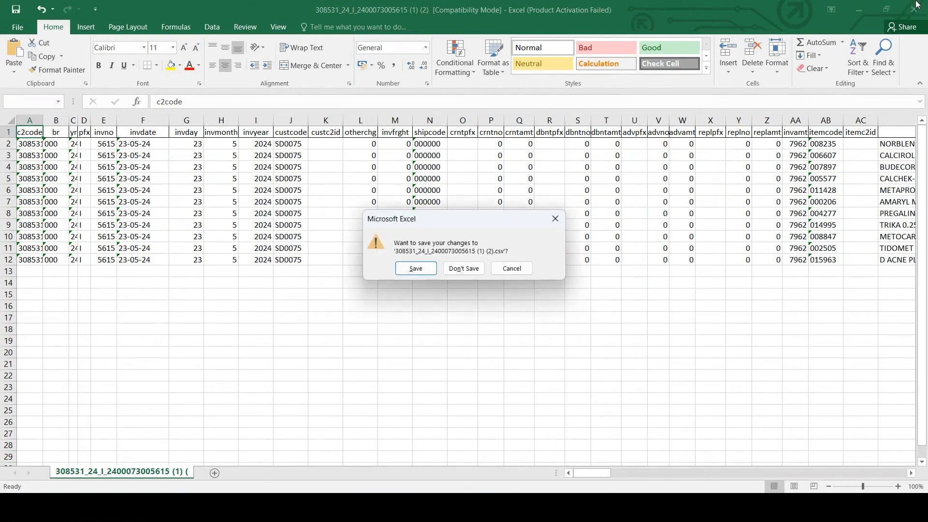
click(415, 268)
click(361, 271)
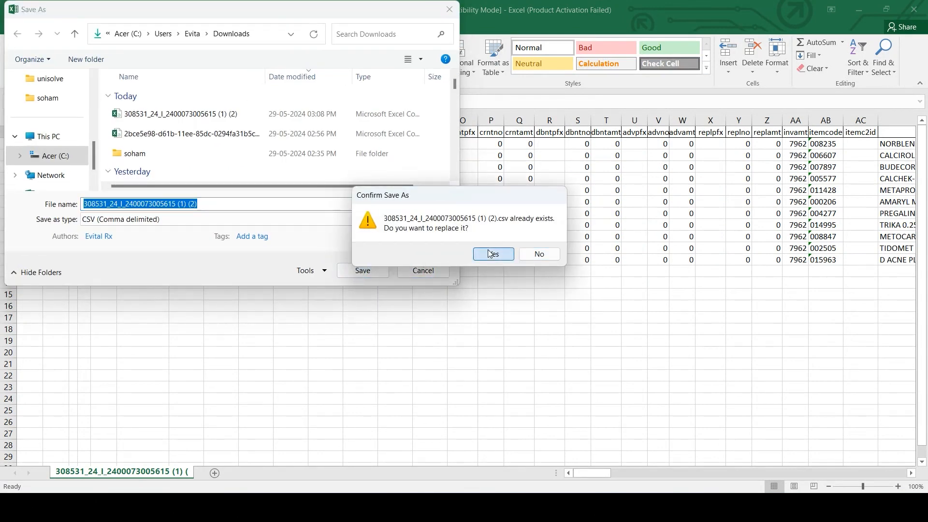
click(494, 254)
click(423, 290)
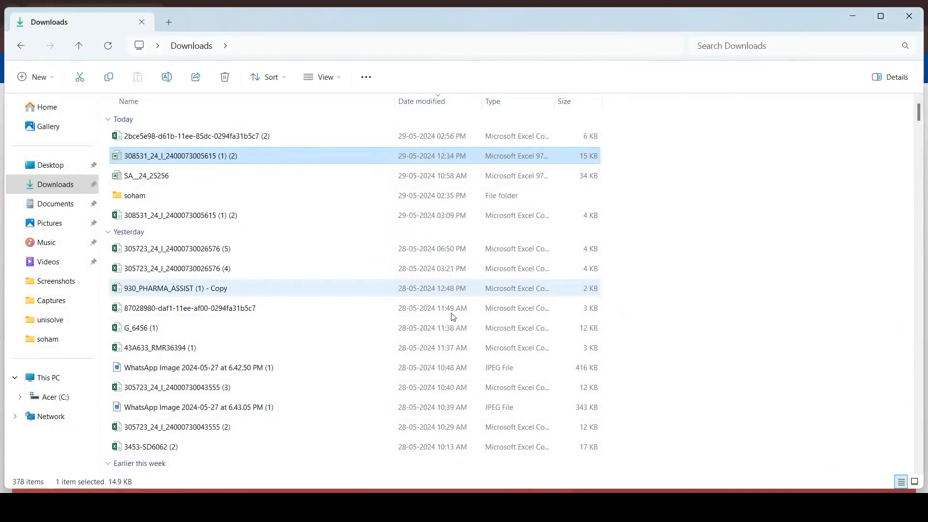
Step: Return to the eVitalRx purchase entry and upload the newly saved CSV bill dated 03:09 PM
click(450, 479)
click(435, 436)
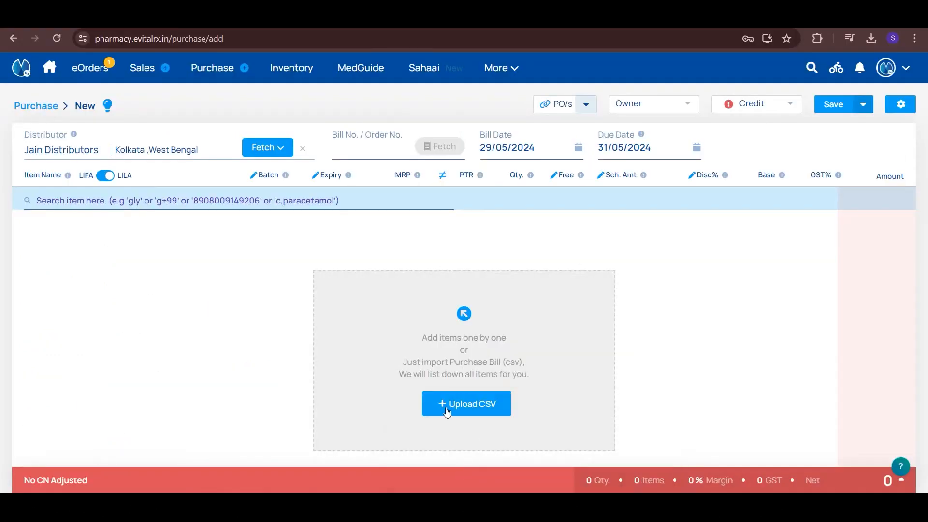
click(447, 410)
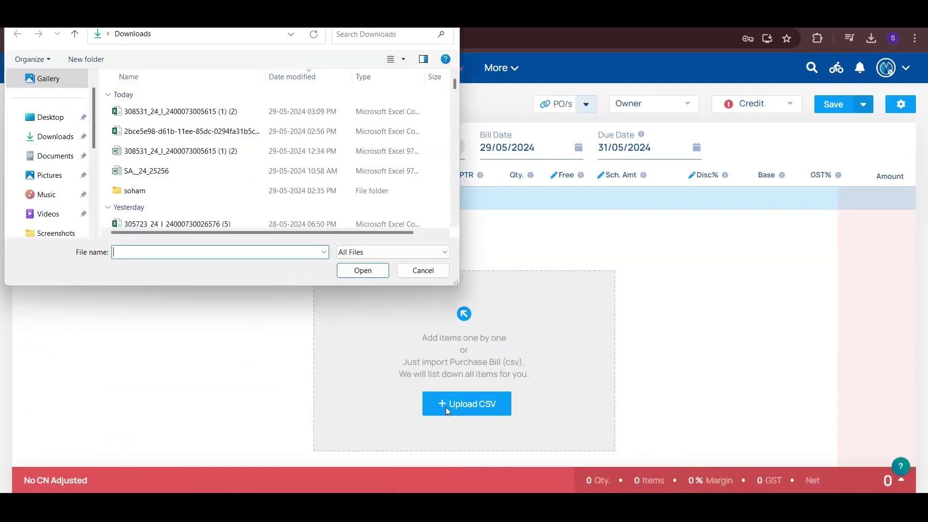
click(166, 111)
click(362, 271)
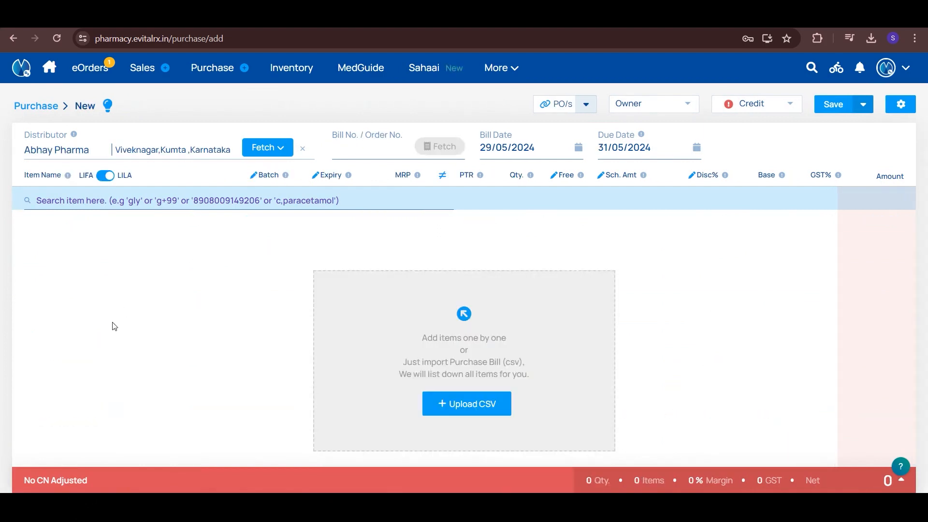
Step: Try uploading the SA__24_25256 bill, dismiss the unsupported-format error without reporting, and bring up Downloads
click(440, 404)
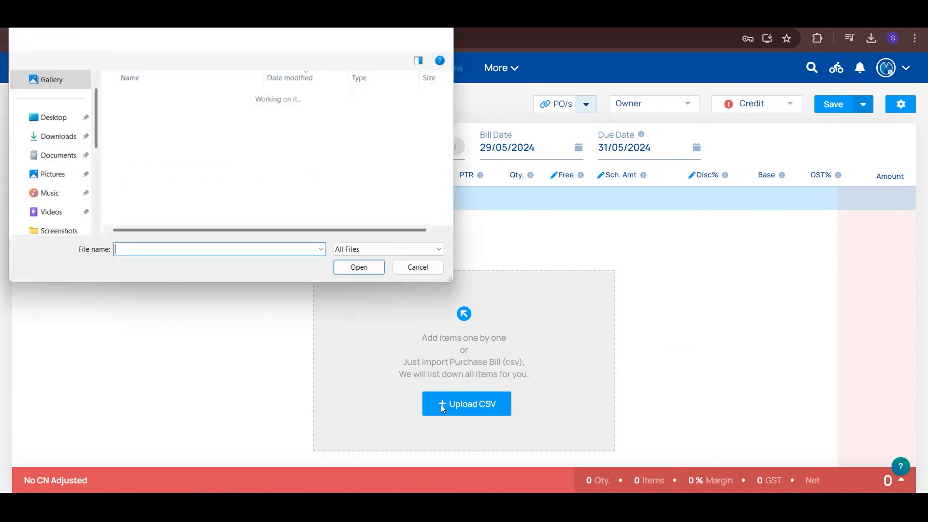
click(146, 151)
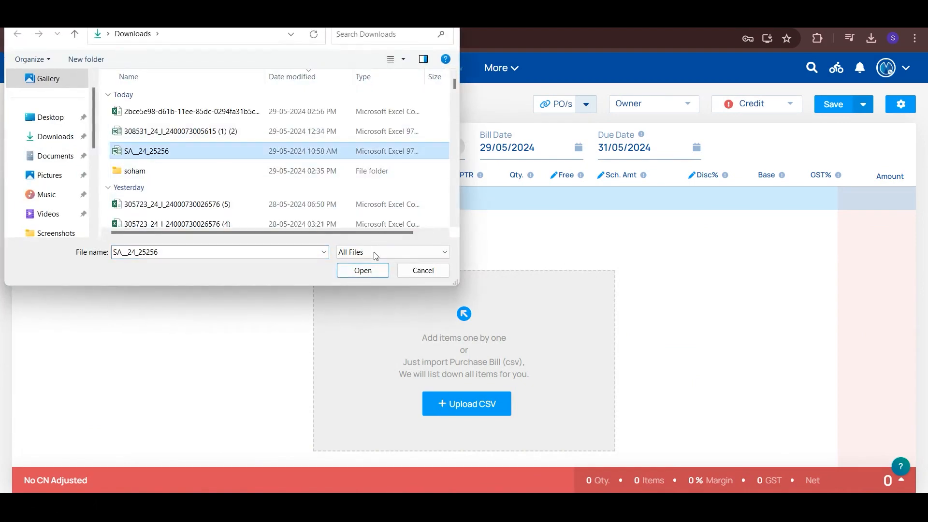
click(361, 272)
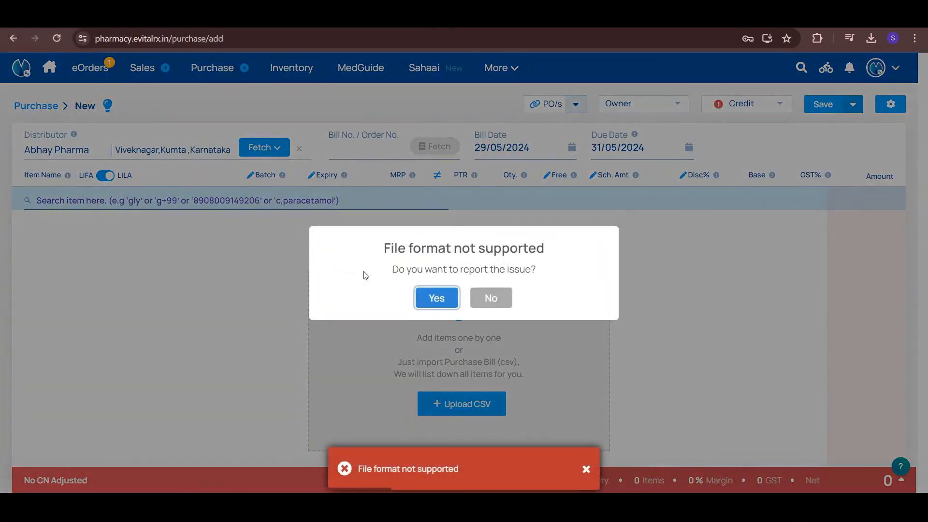
drag(385, 248, 570, 262)
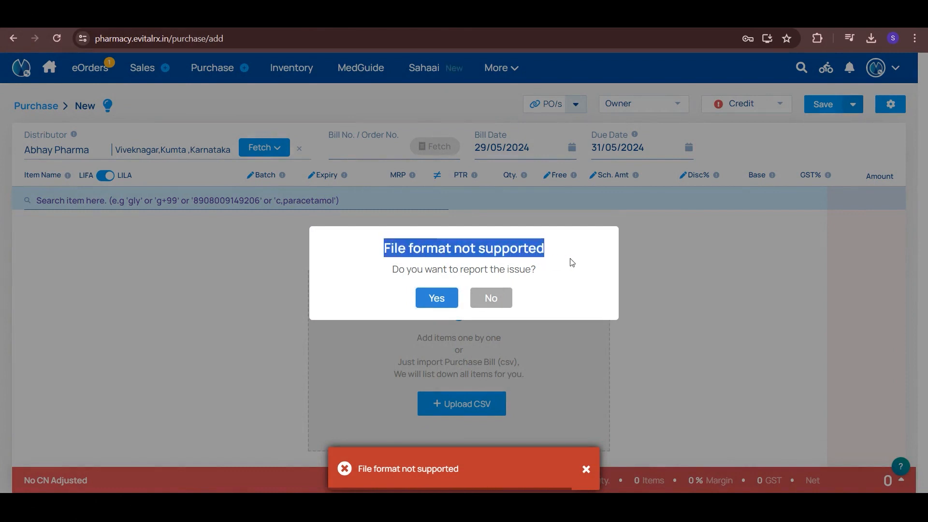
click(492, 298)
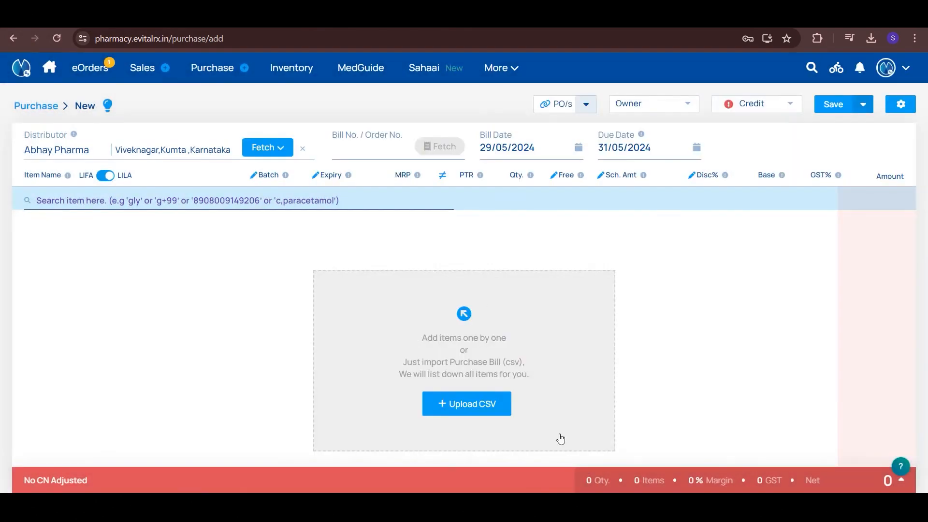
click(557, 450)
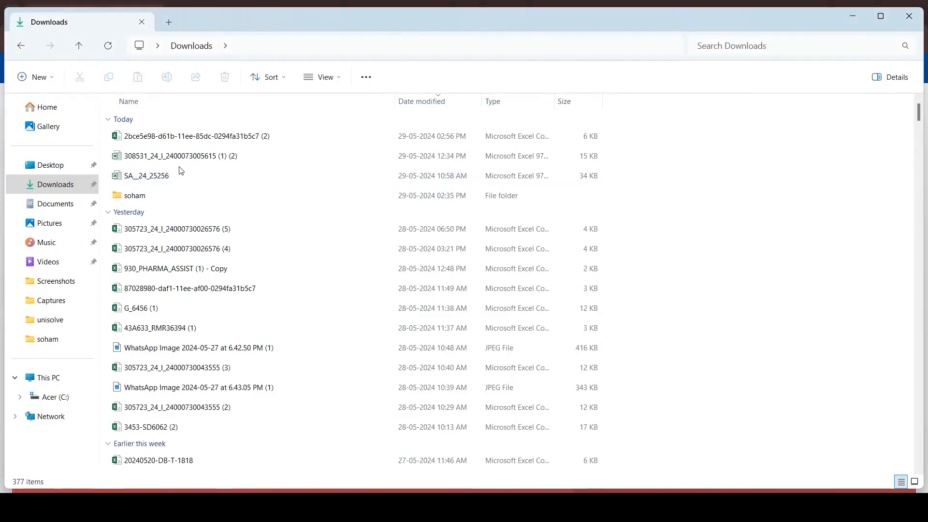
Step: Open SA__24_25256 in Excel, save it as CSV (Comma delimited) in Downloads and close with changes saved
double_click(176, 180)
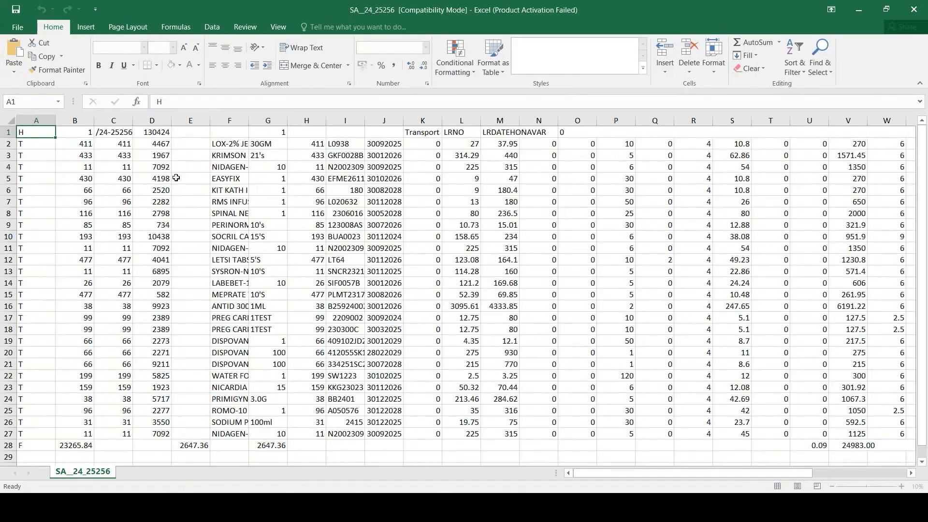
click(17, 27)
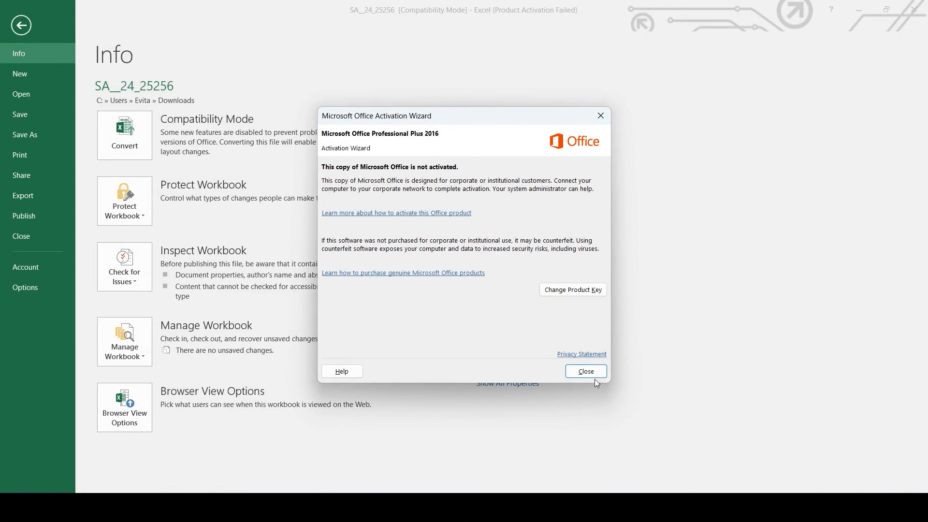
click(586, 371)
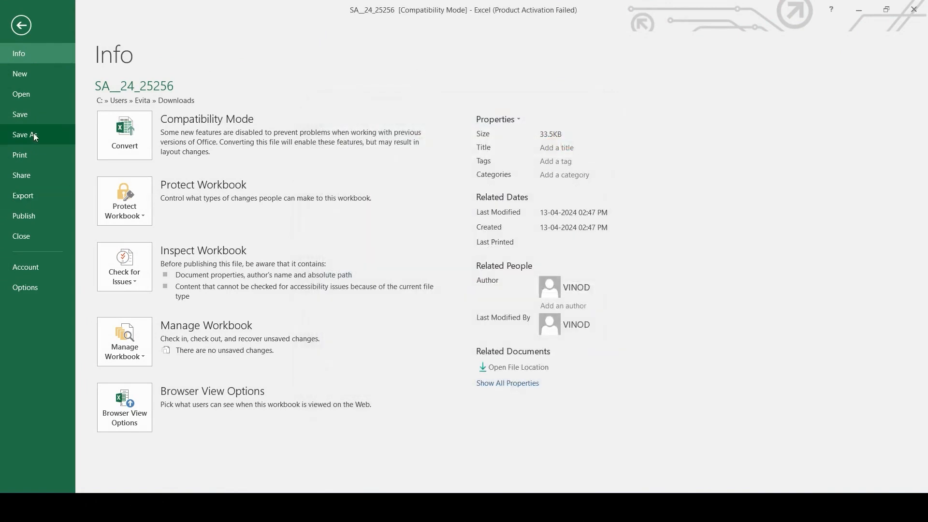
click(33, 132)
click(328, 114)
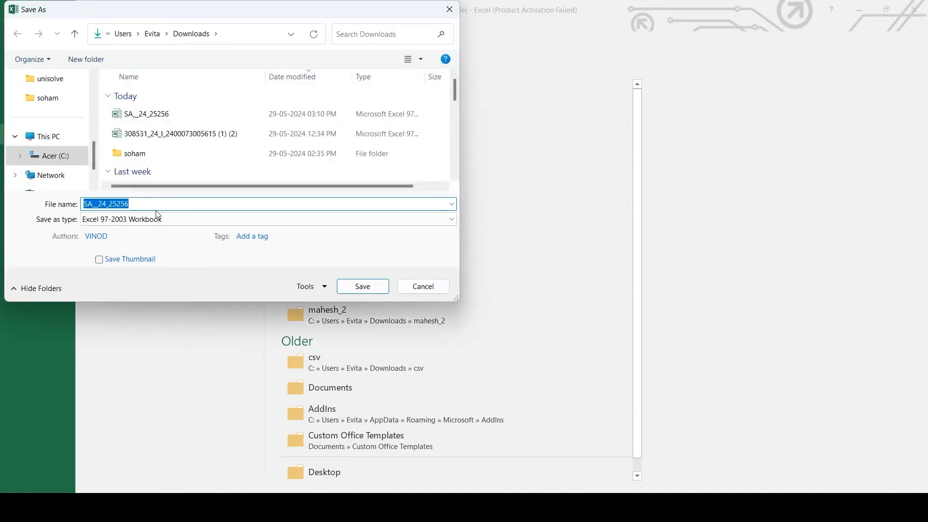
click(130, 219)
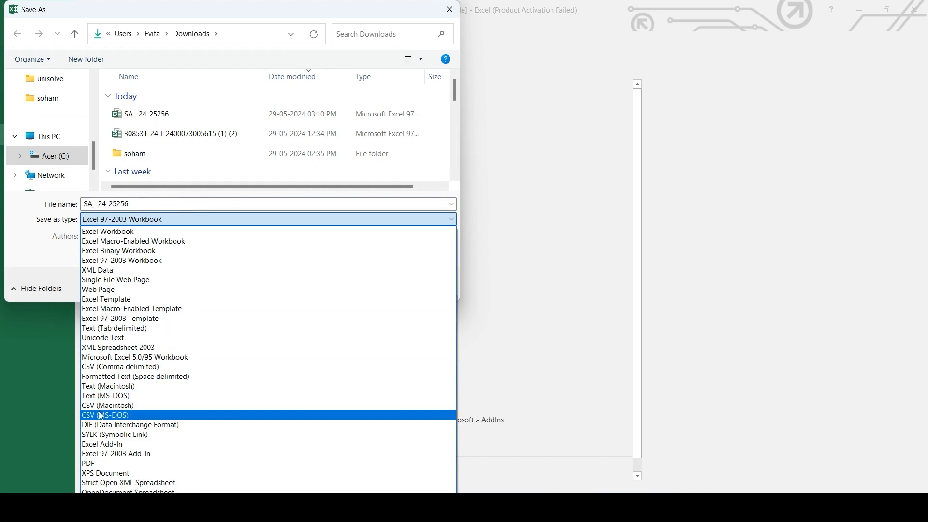
click(124, 367)
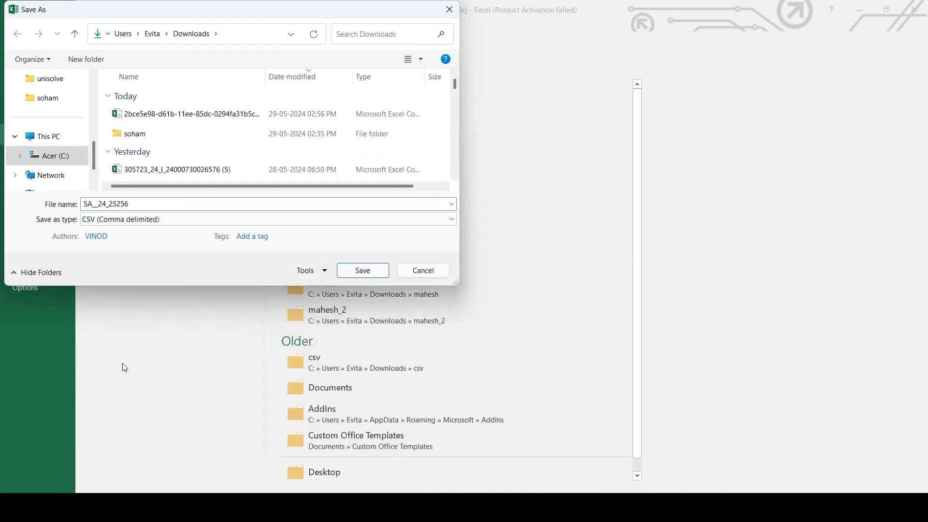
click(362, 274)
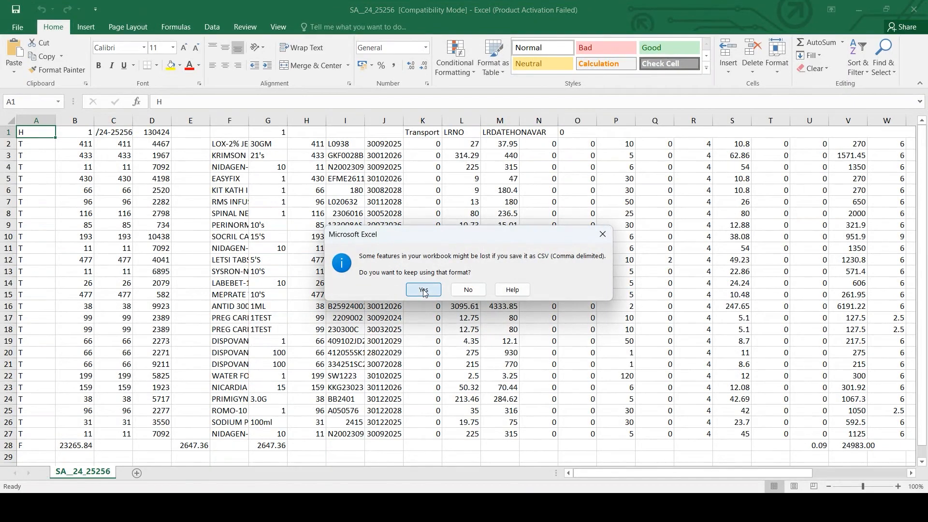
click(424, 291)
click(912, 9)
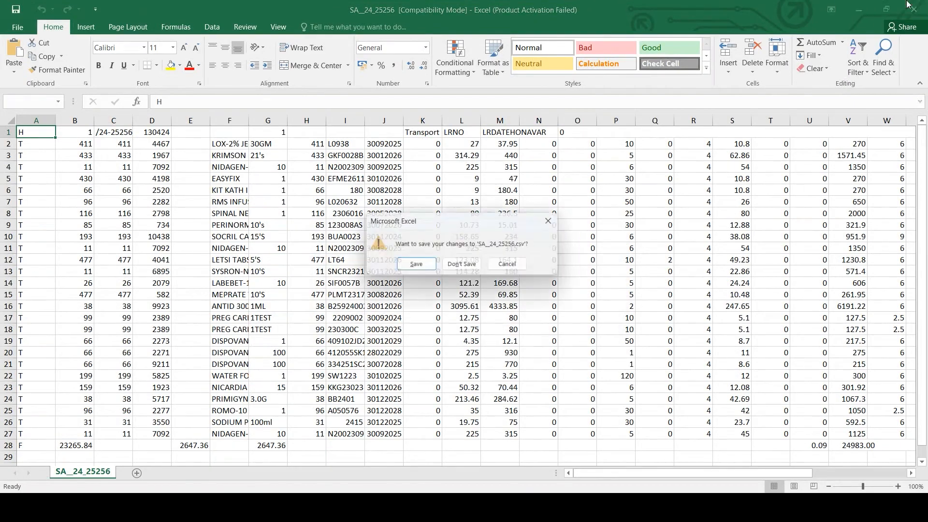
click(413, 271)
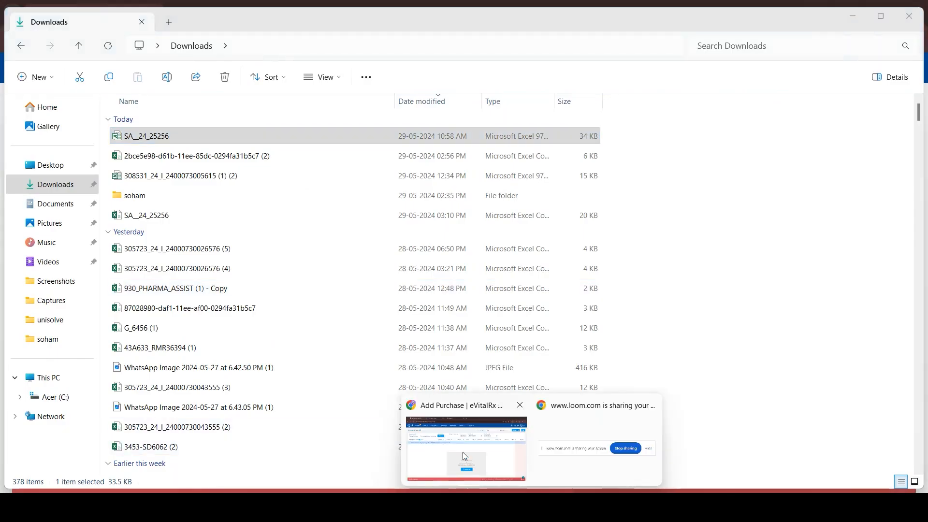
Step: Upload the SA__24_25256 CSV into the Abhay Pharma purchase entry, importing bill 24-25256
click(463, 452)
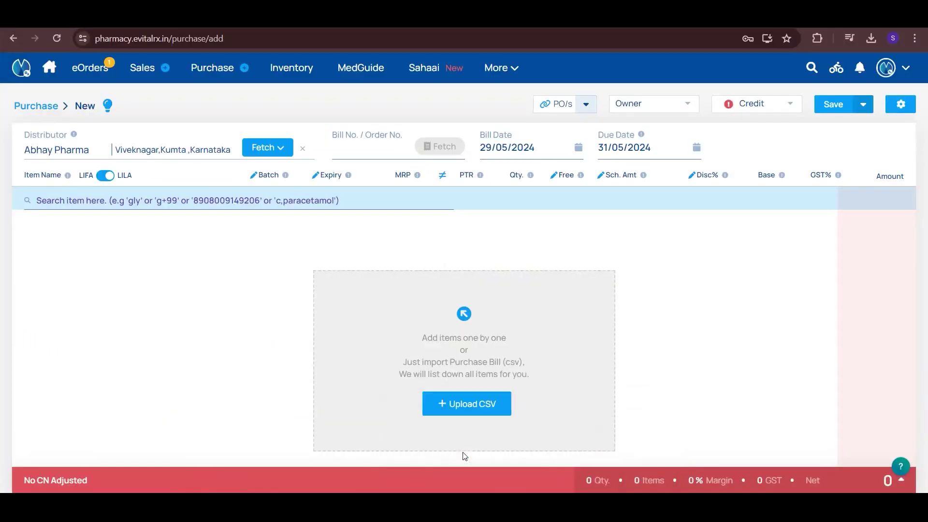
click(456, 408)
click(138, 114)
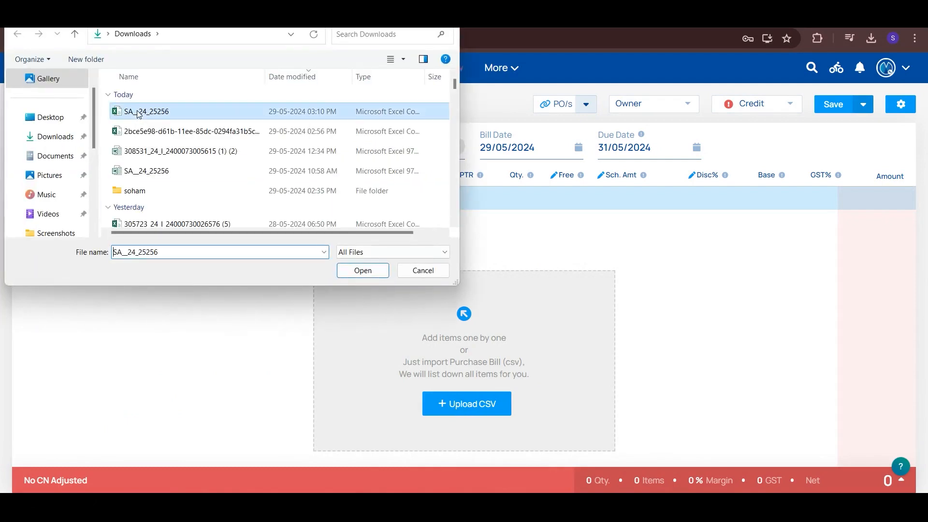
click(363, 271)
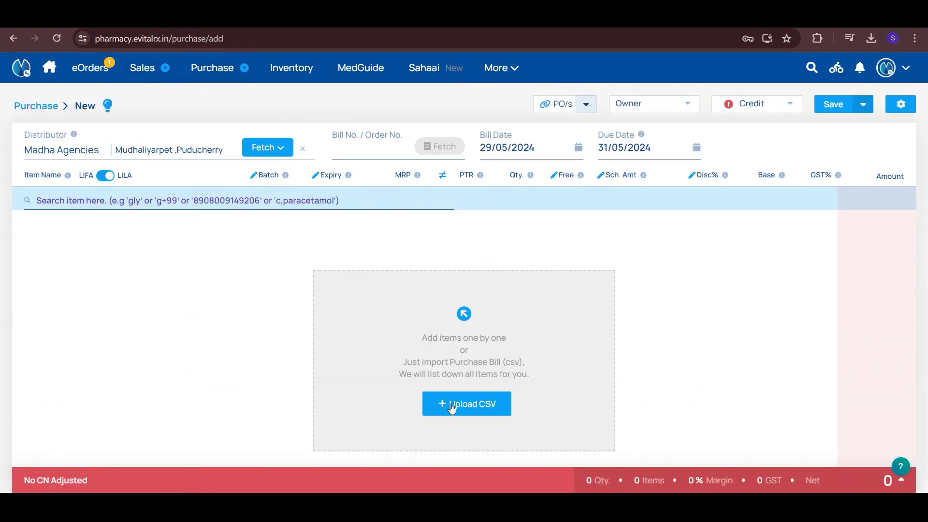
click(450, 408)
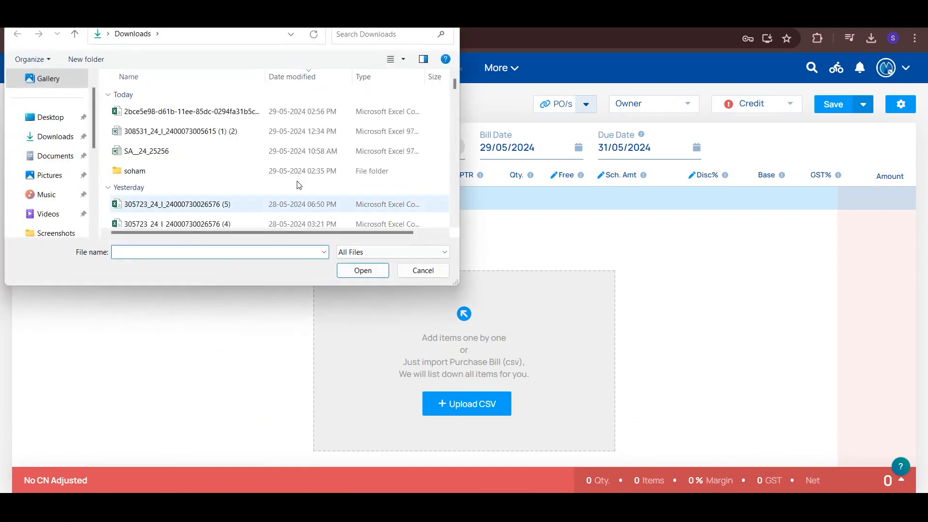
Step: Upload the long-named 2bce5e98… bill and dismiss the extra-column-in-row-5 error without reporting
click(192, 111)
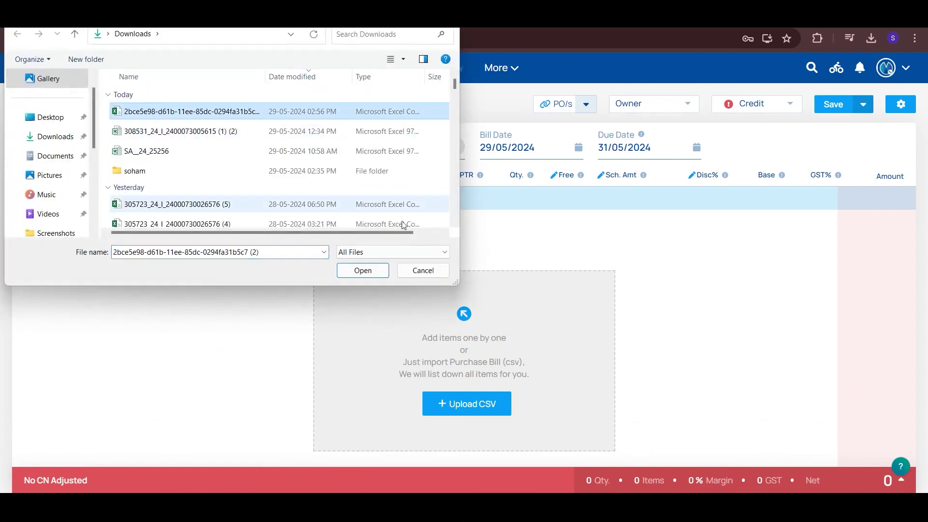
click(363, 271)
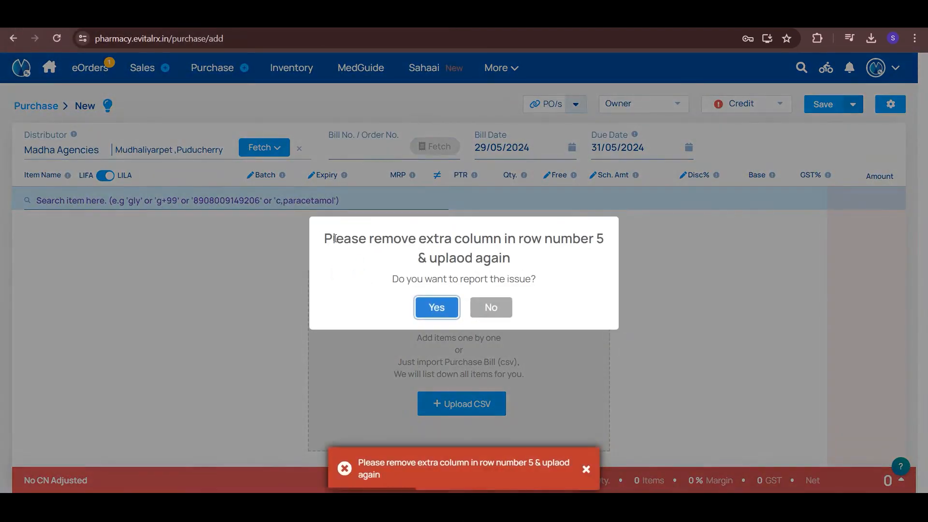
drag(325, 238, 529, 270)
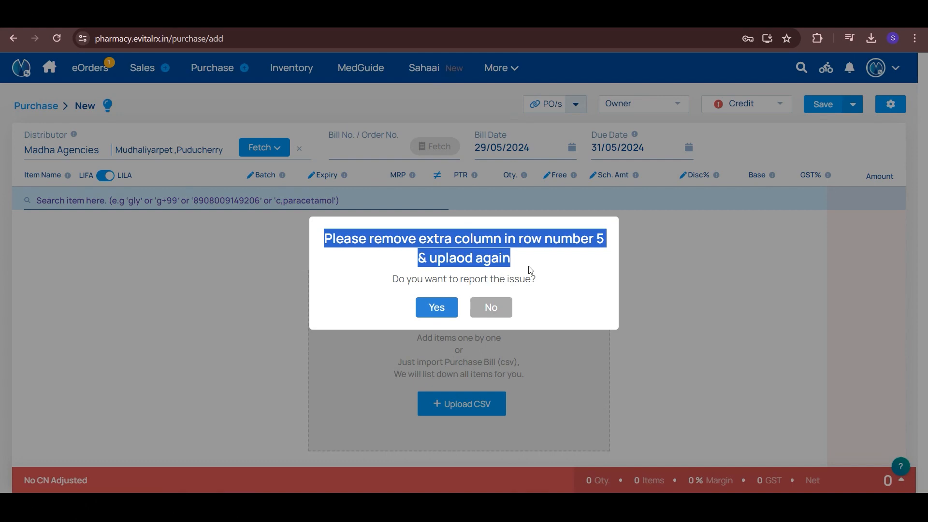
click(491, 308)
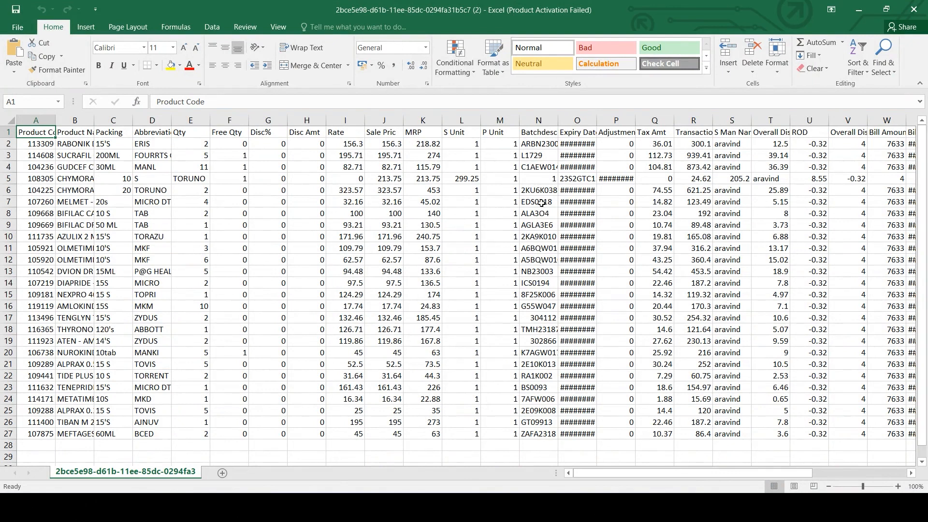
Step: Inspect the misaligned row 5 and clear the stray batch value in O5
click(568, 179)
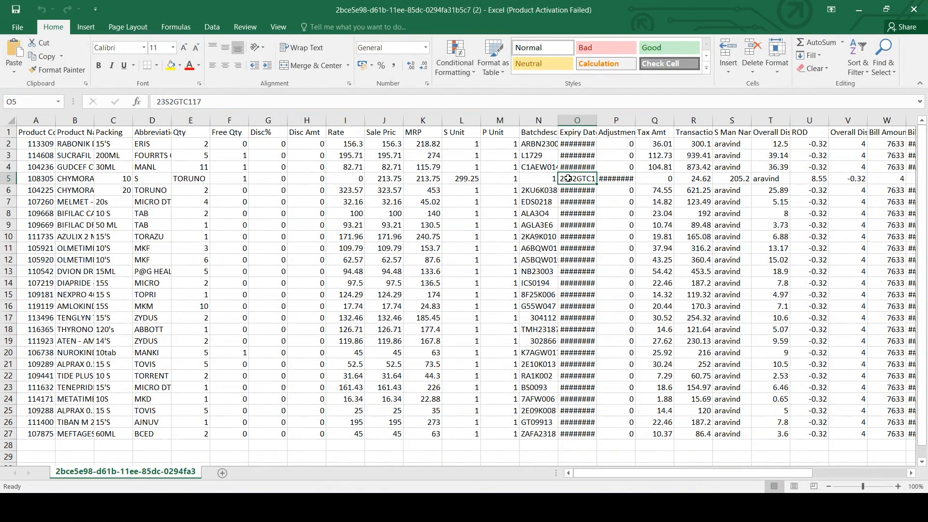
drag(621, 472, 718, 472)
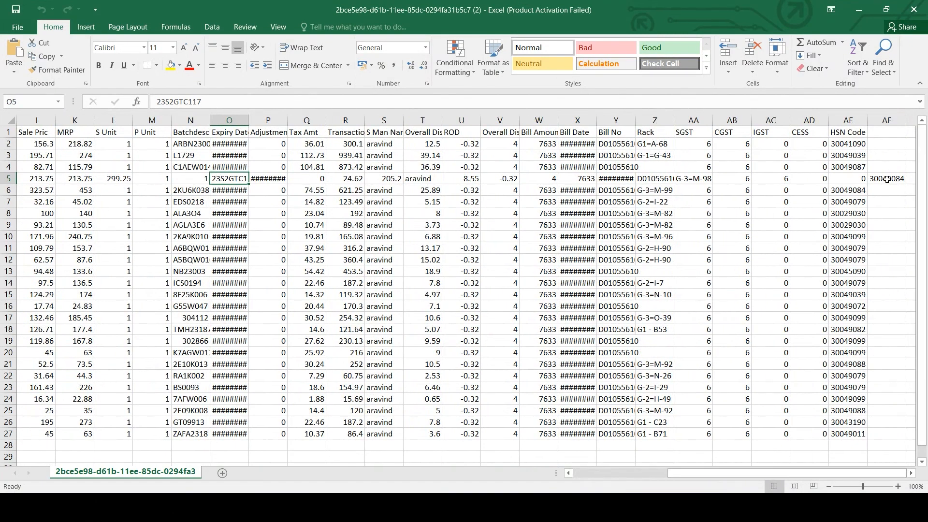
click(886, 180)
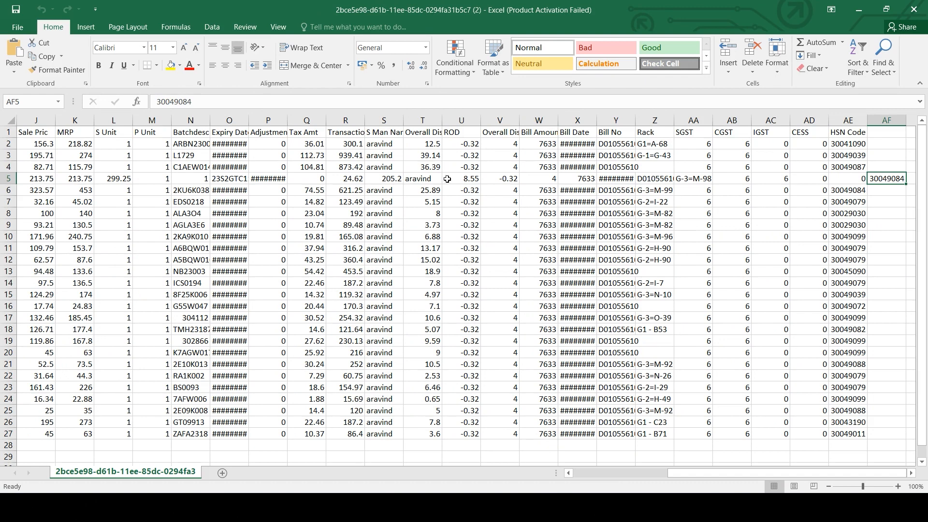
click(217, 178)
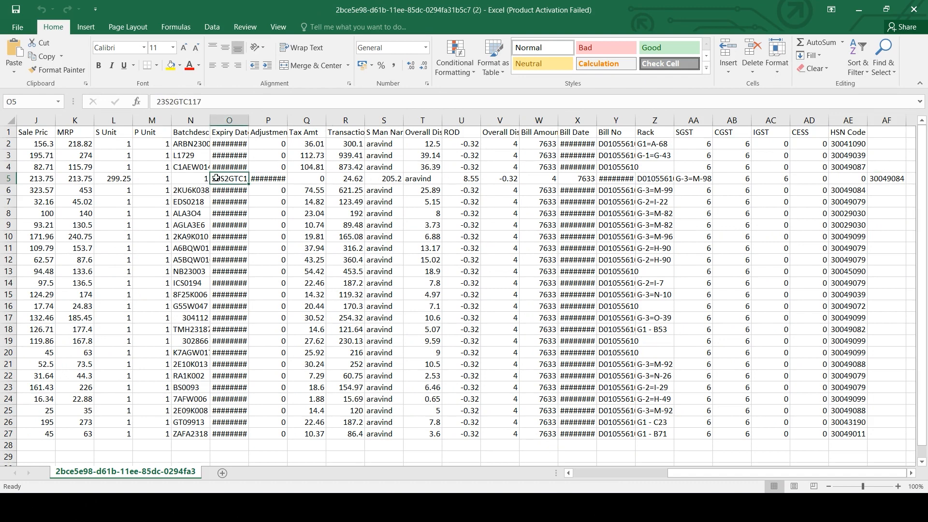
key(Delete)
Step: Move the P5:AF5 values one column left into O5 and save the workbook
drag(255, 178, 898, 182)
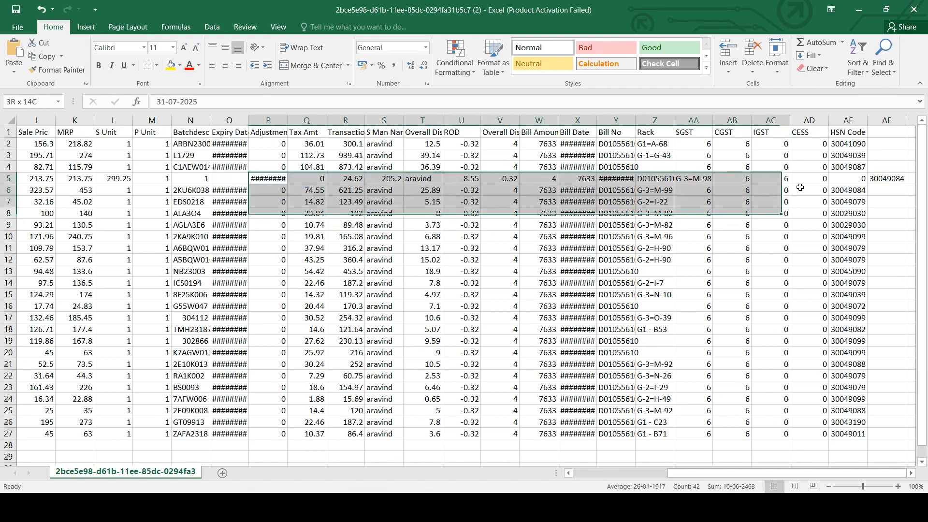
drag(896, 184, 896, 184)
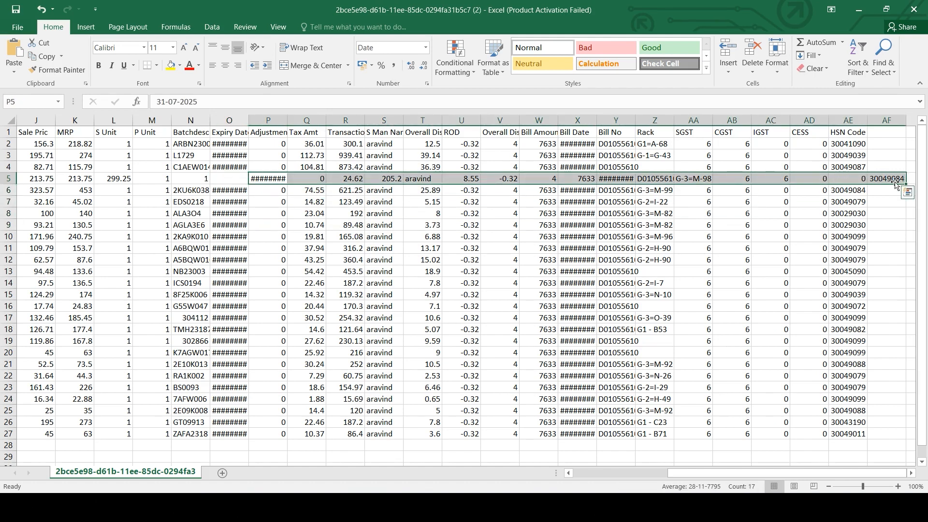
key(ctrl+c)
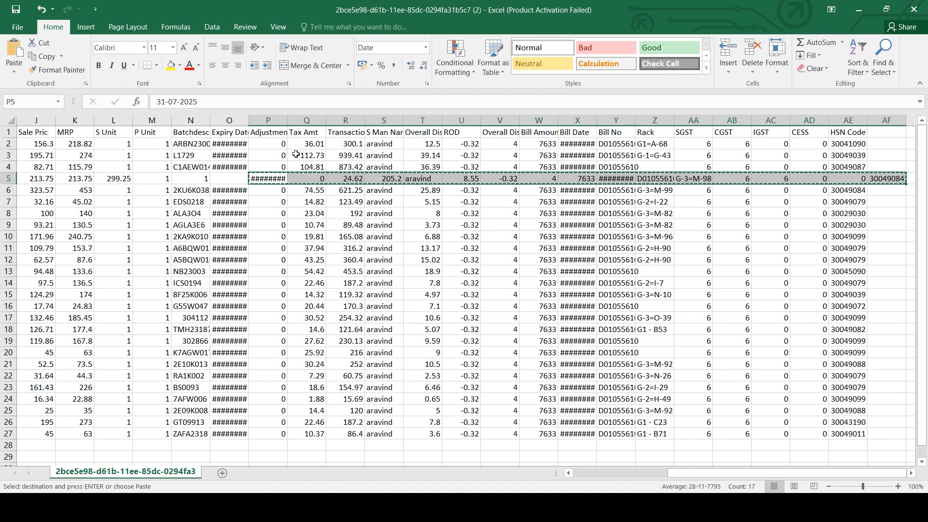
click(222, 179)
key(ctrl+v)
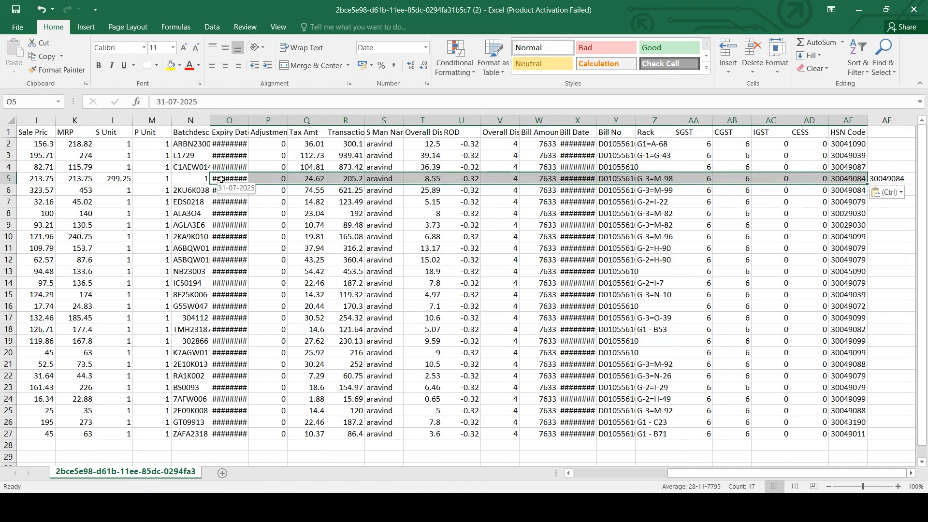
key(ctrl+s)
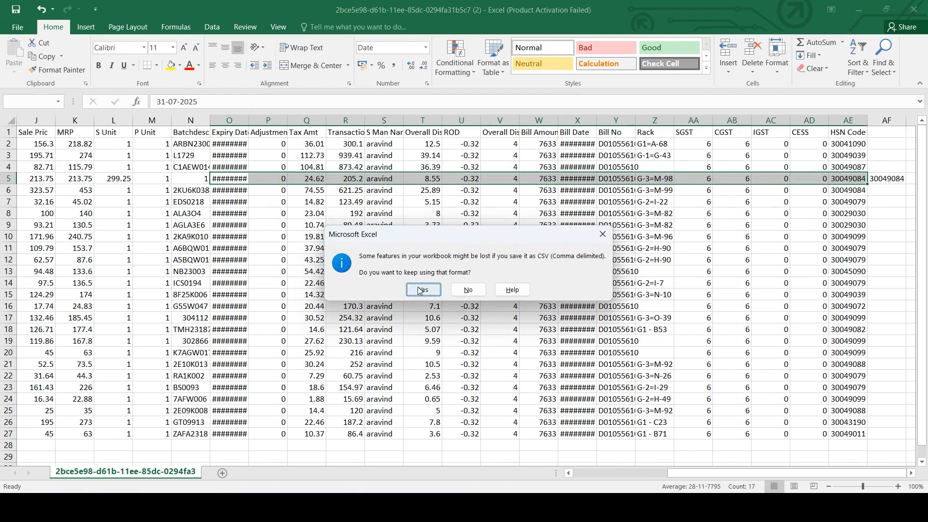
Step: Keep CSV format, close the workbook replacing the existing CSV, and return to eVitalRx
click(422, 291)
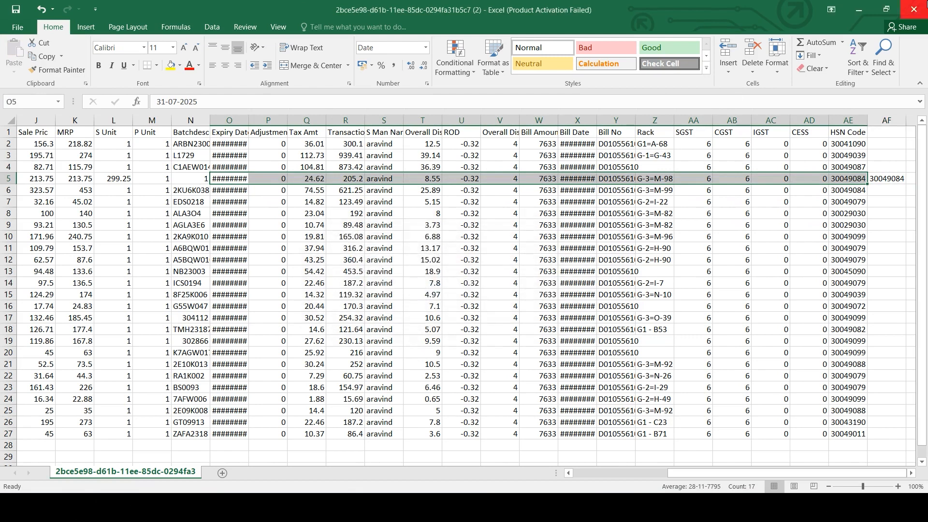
click(913, 9)
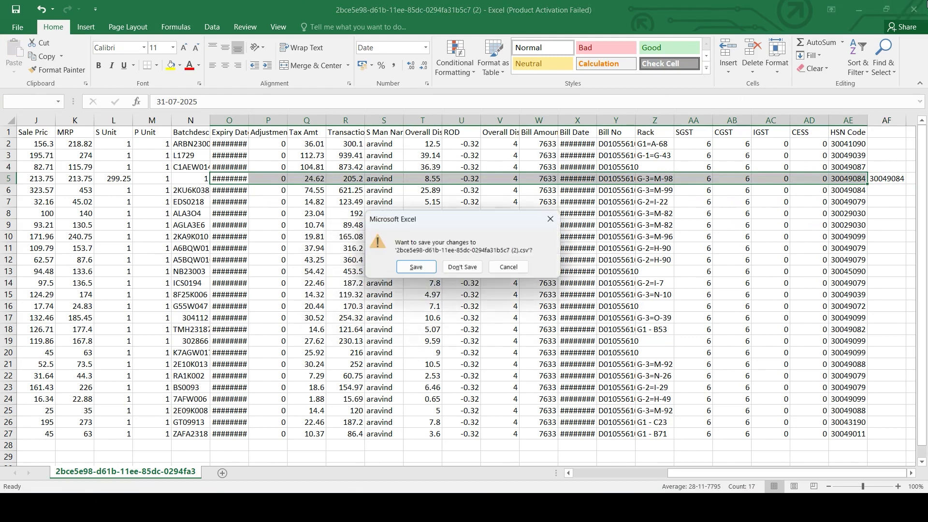
click(416, 269)
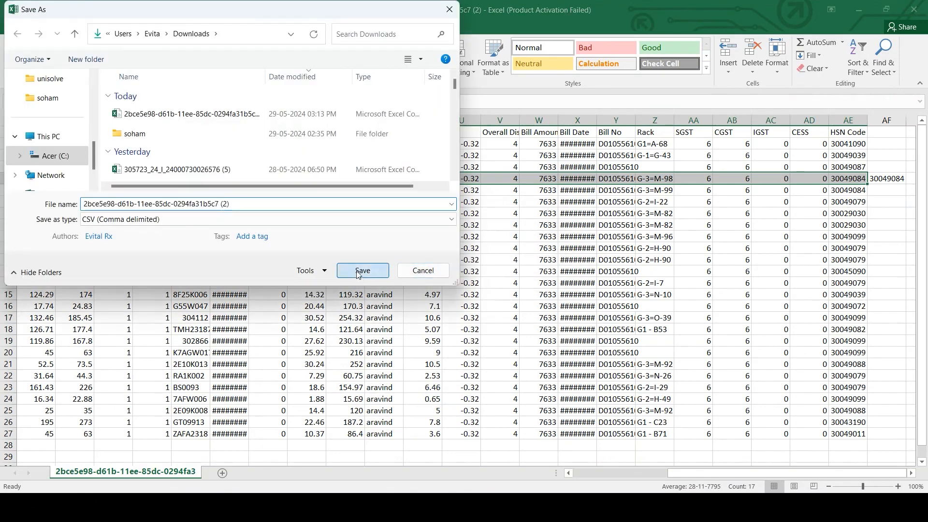
click(358, 274)
click(510, 255)
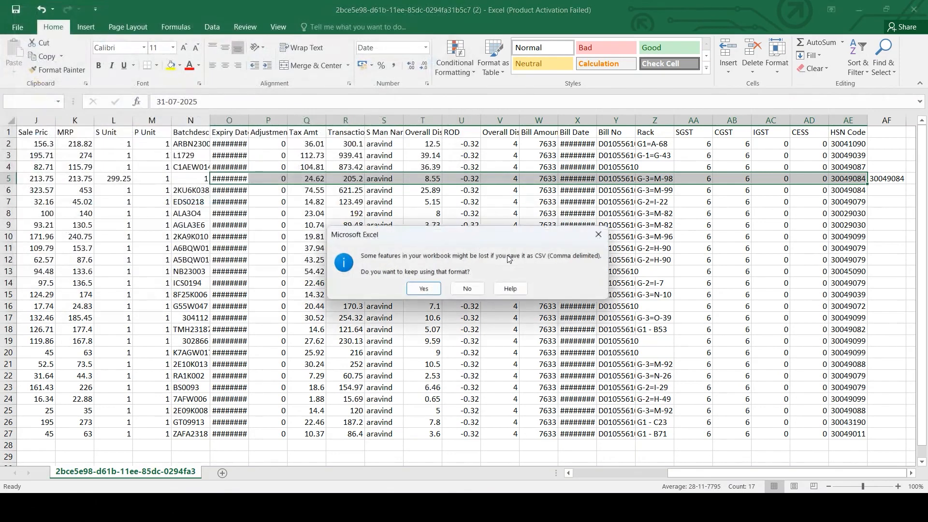
click(419, 291)
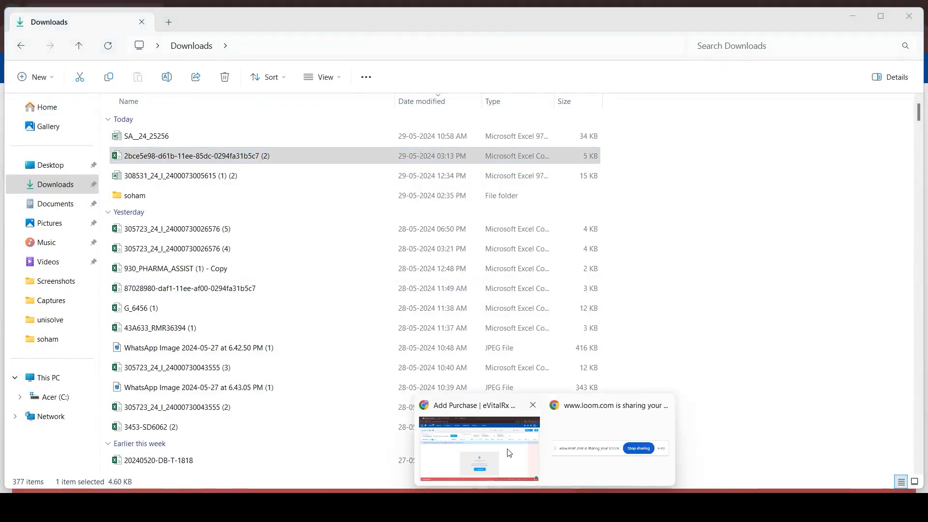
click(503, 451)
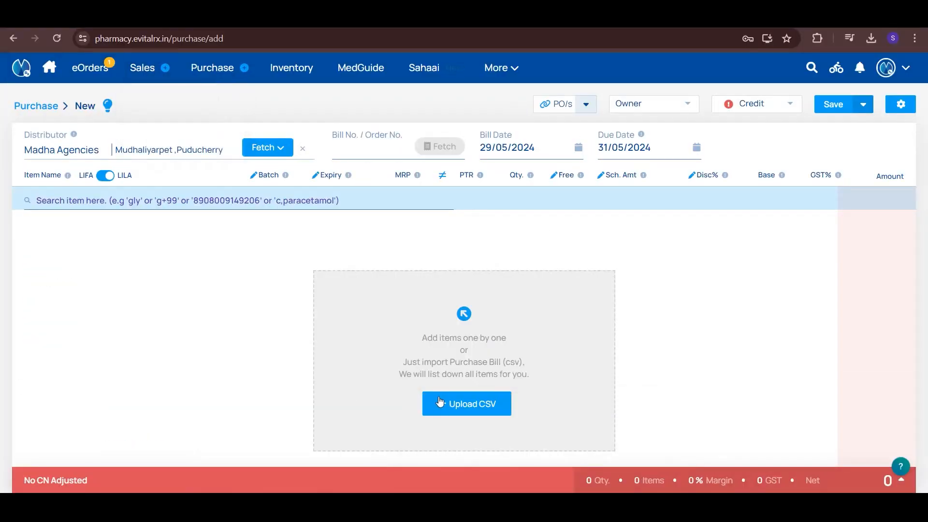
Step: Start a new purchase for distributor Madha Agencies and upload the corrected bill CSV
click(35, 106)
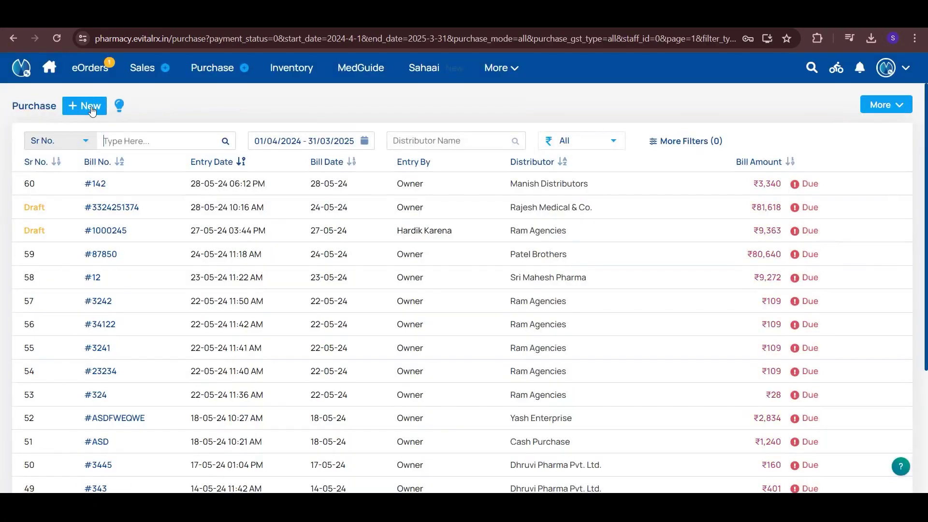
click(90, 107)
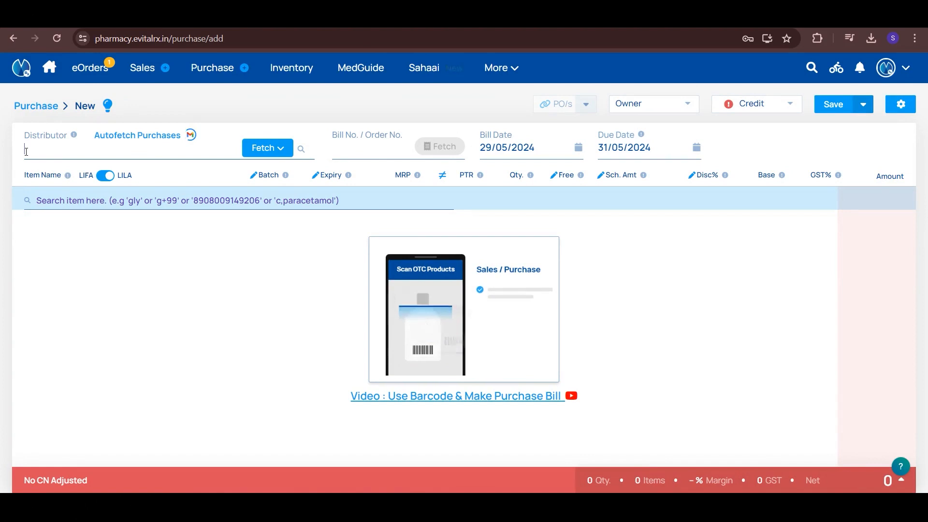
text(Madha)
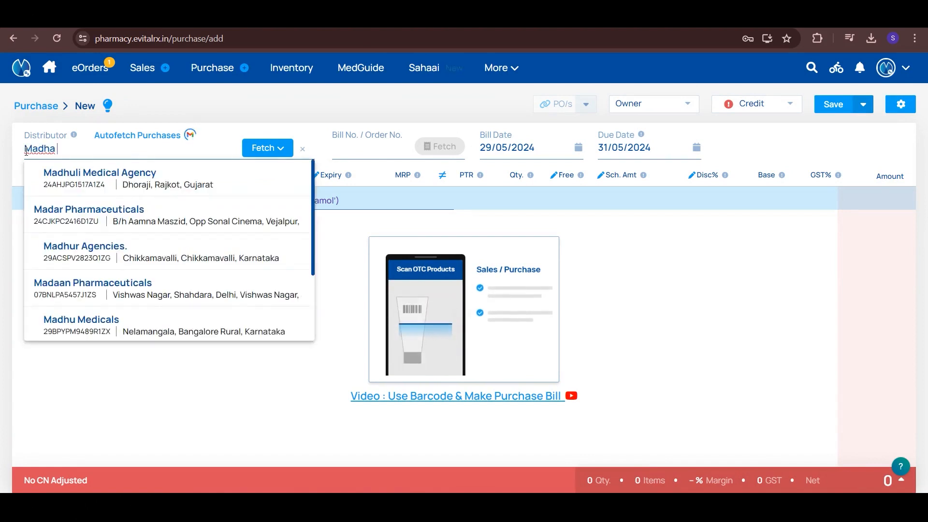
text( Age)
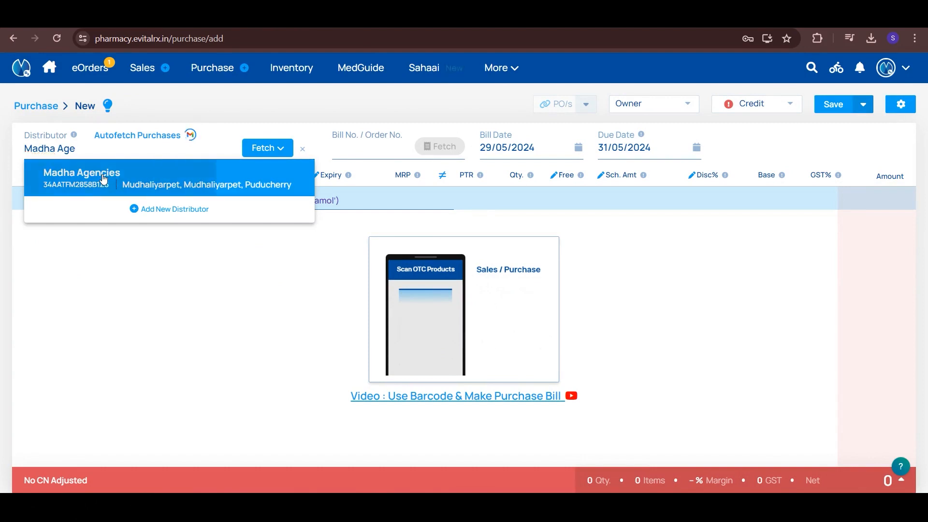
click(104, 180)
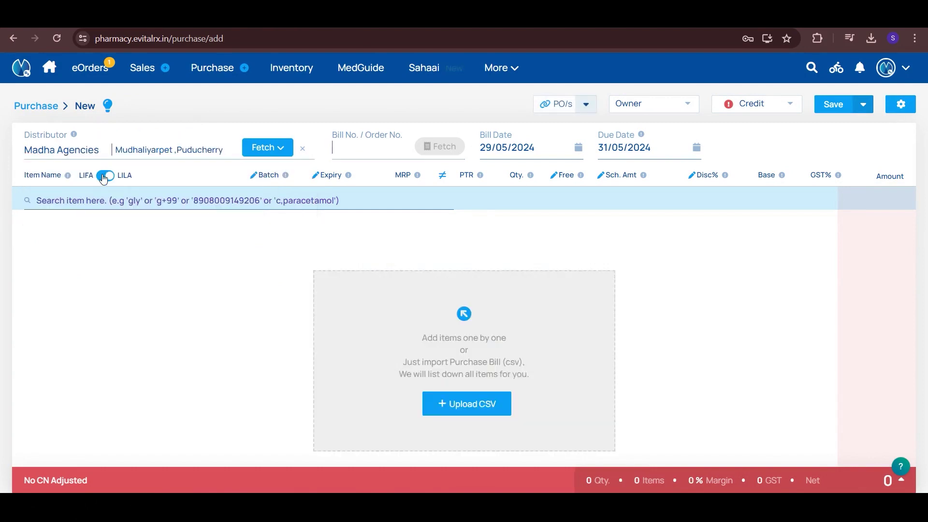
click(445, 406)
click(149, 112)
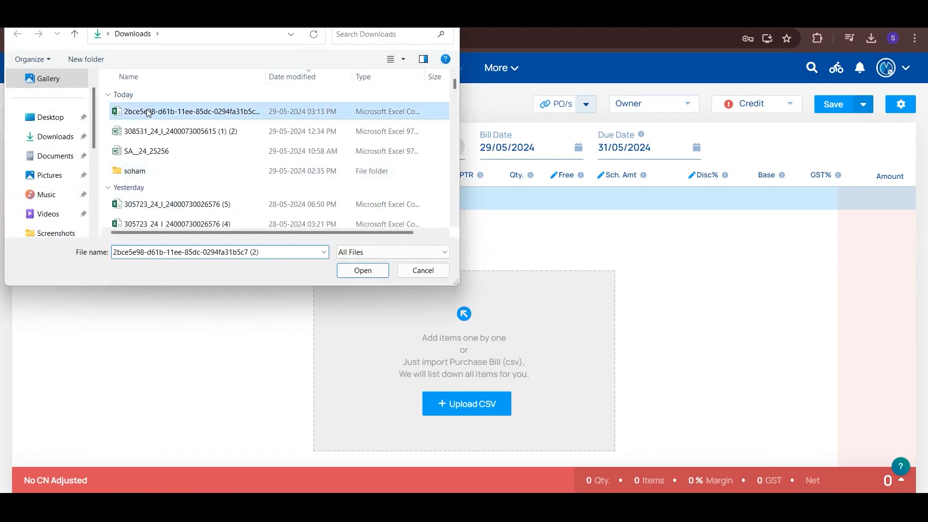
click(360, 275)
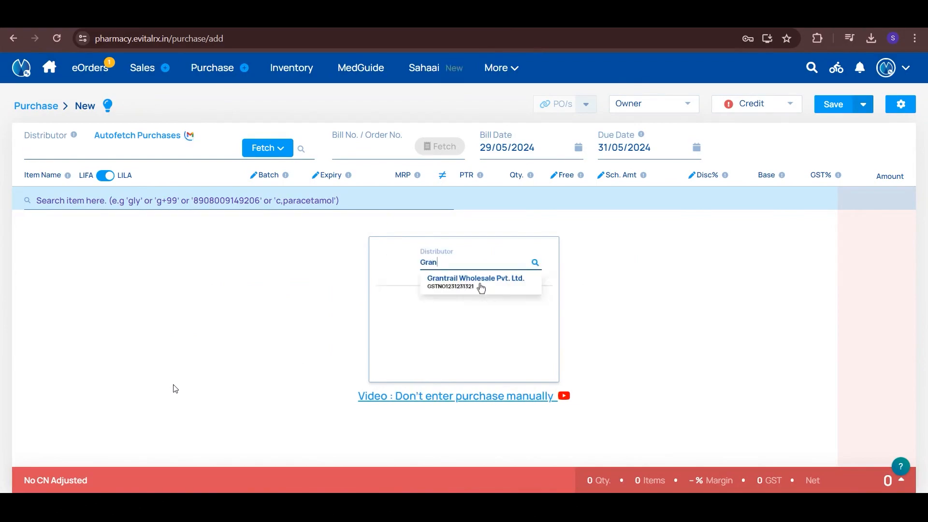
key(alt+Tab)
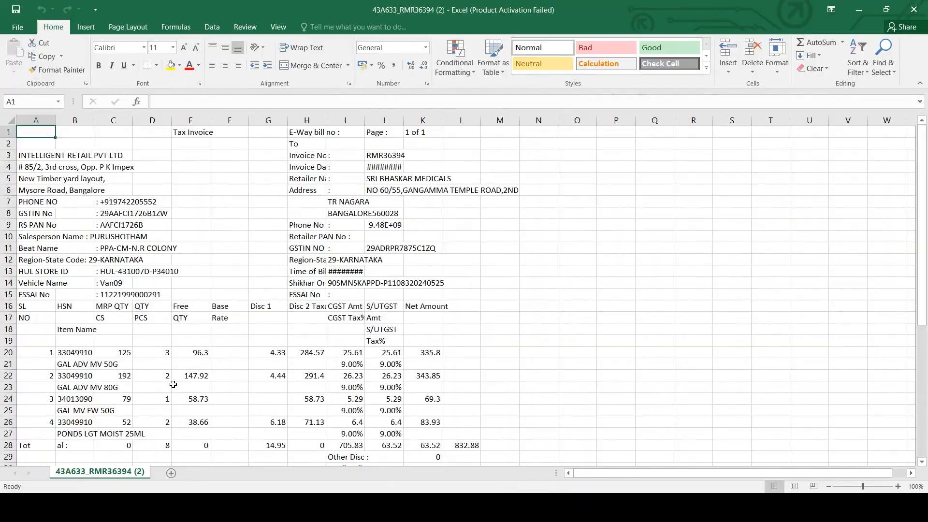
key(alt+Tab)
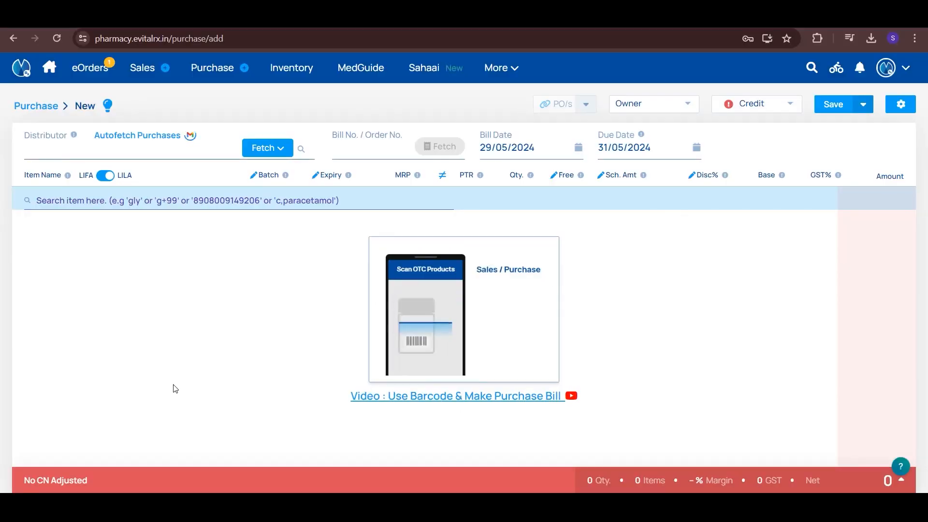